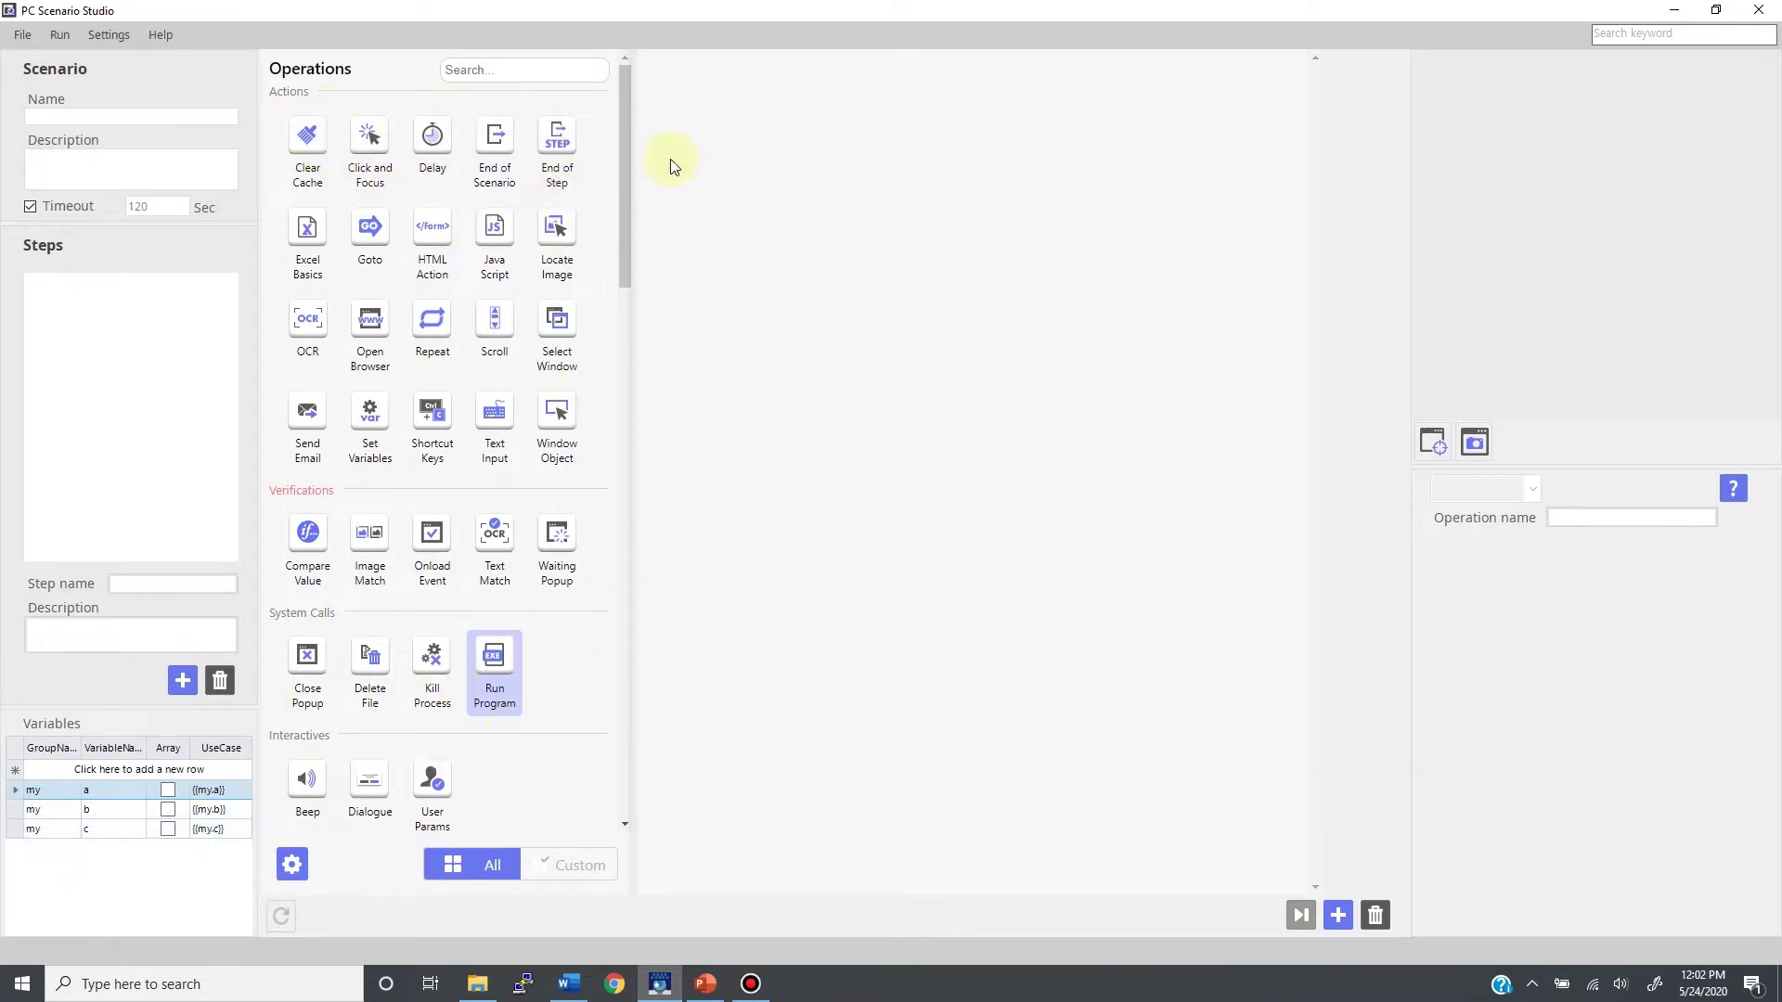
drag(624, 174, 635, 425)
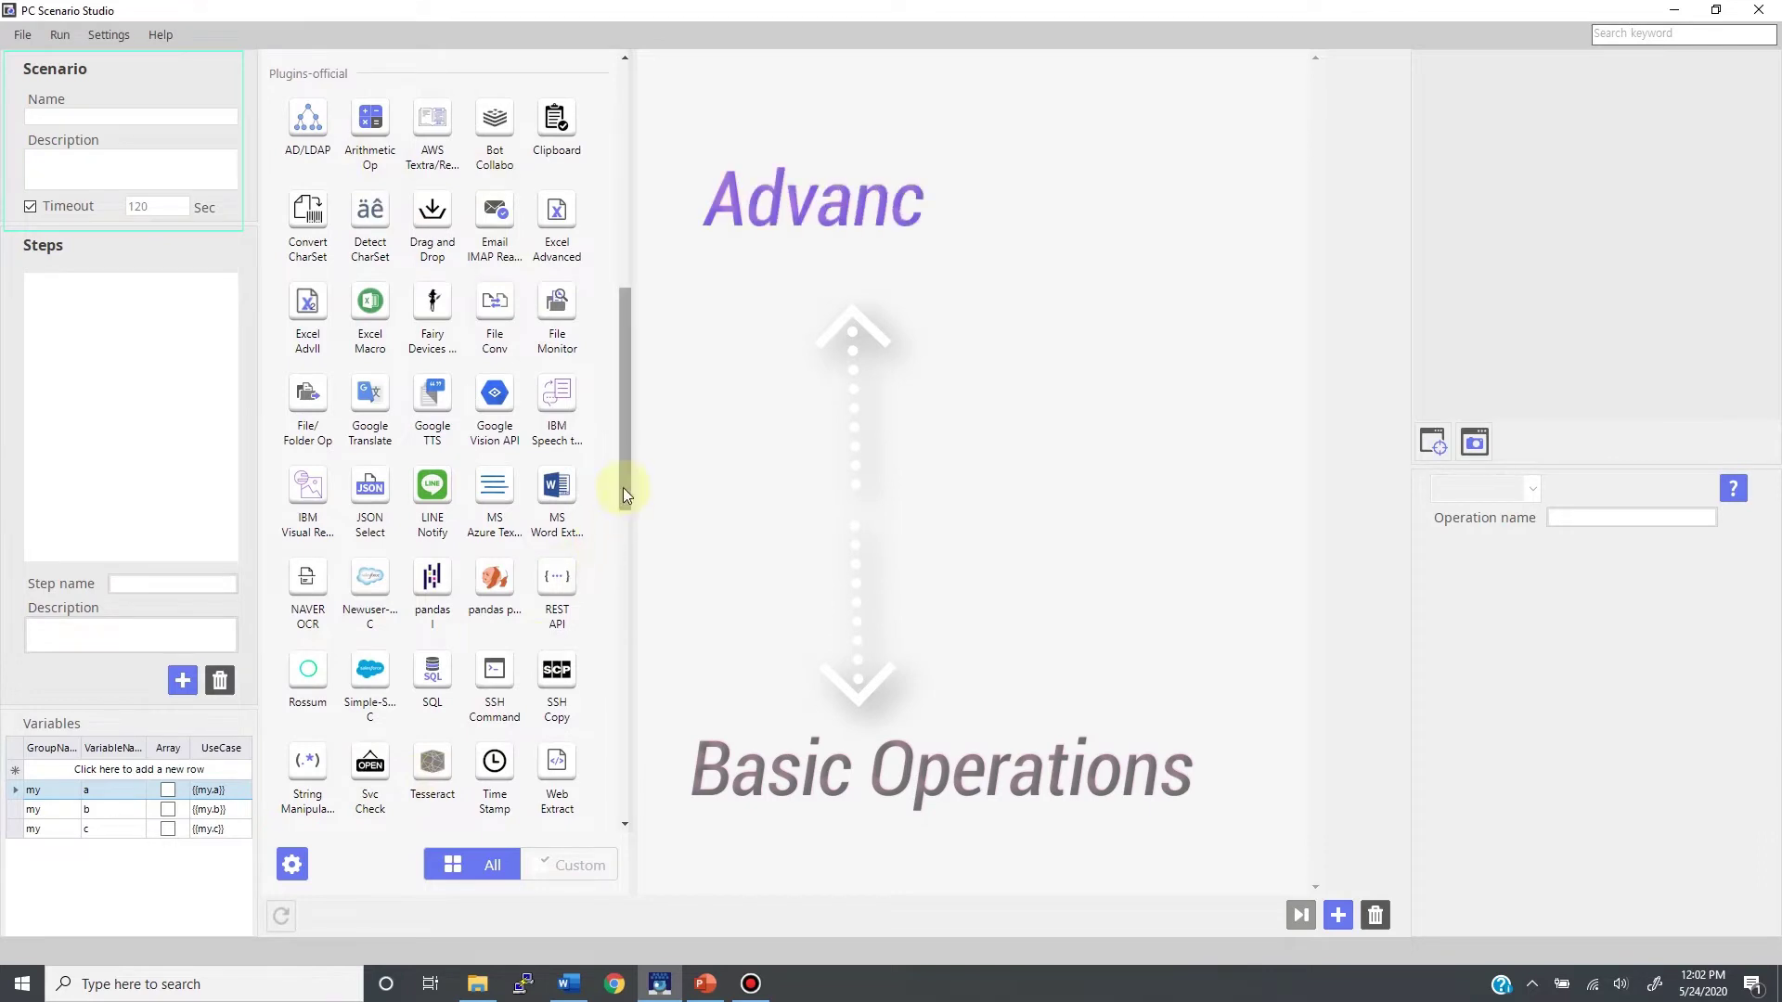
drag(622, 487, 637, 238)
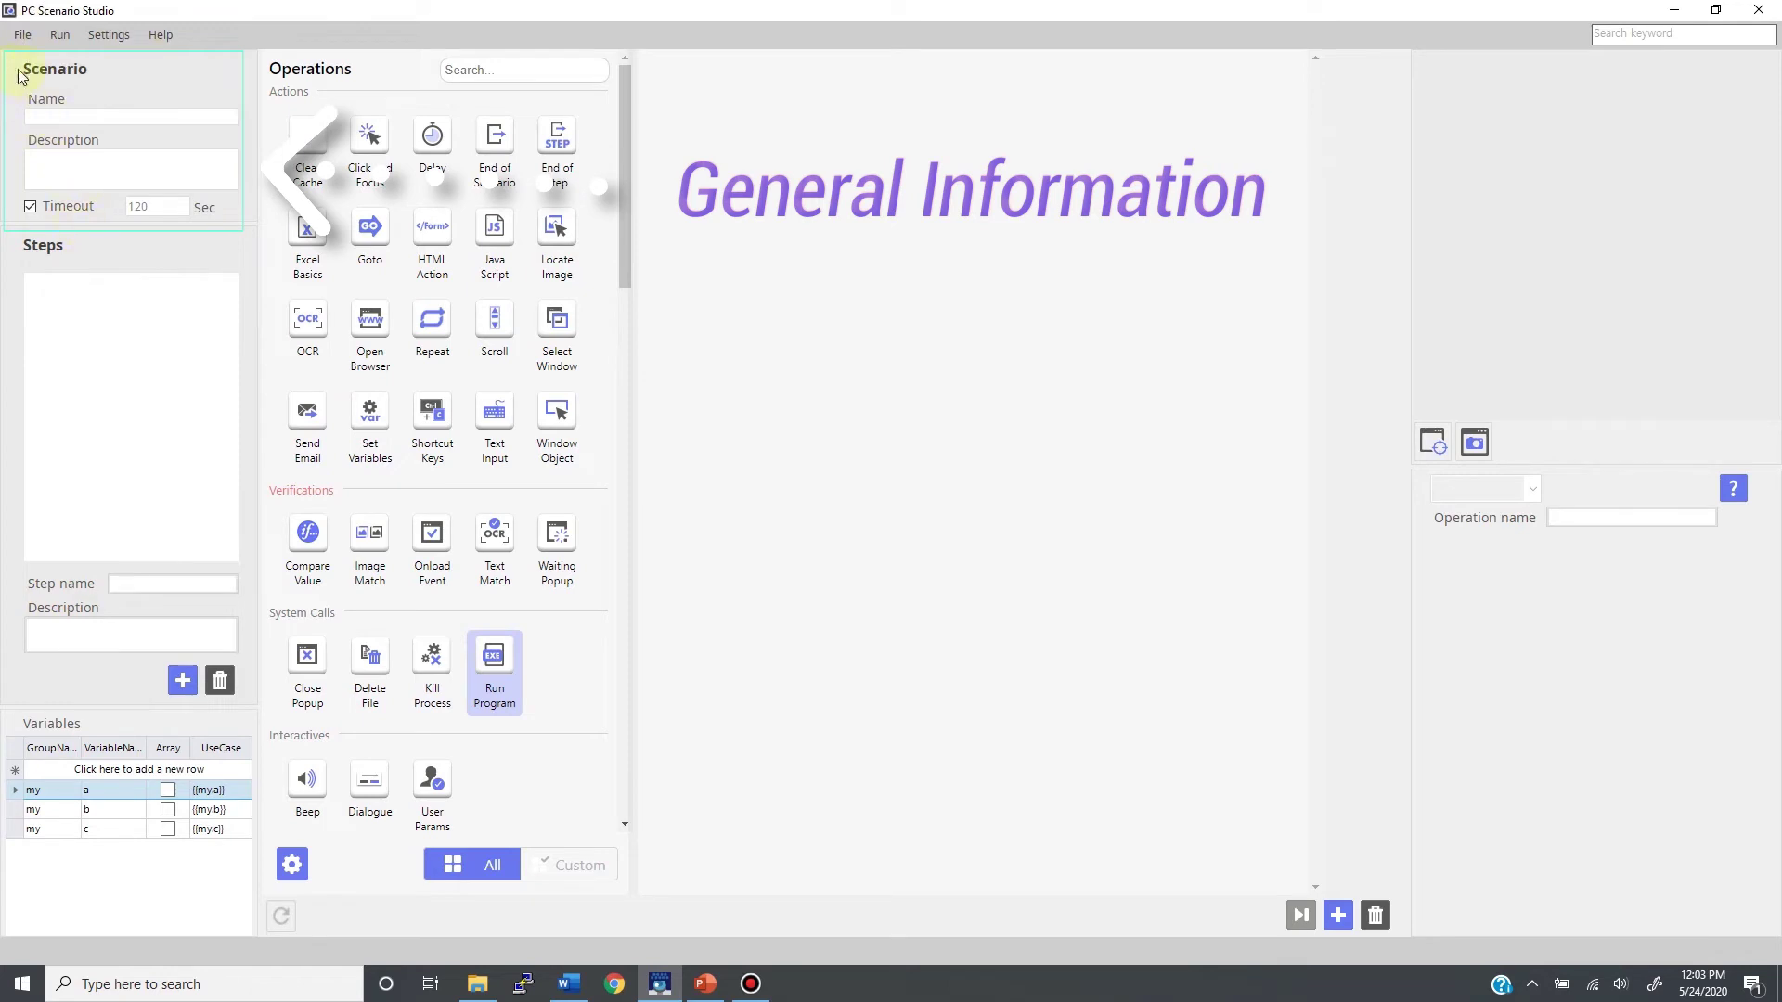
Name the scenario "Bot name" and give it the description "what it does...".
click(110, 115)
text(Bot name)
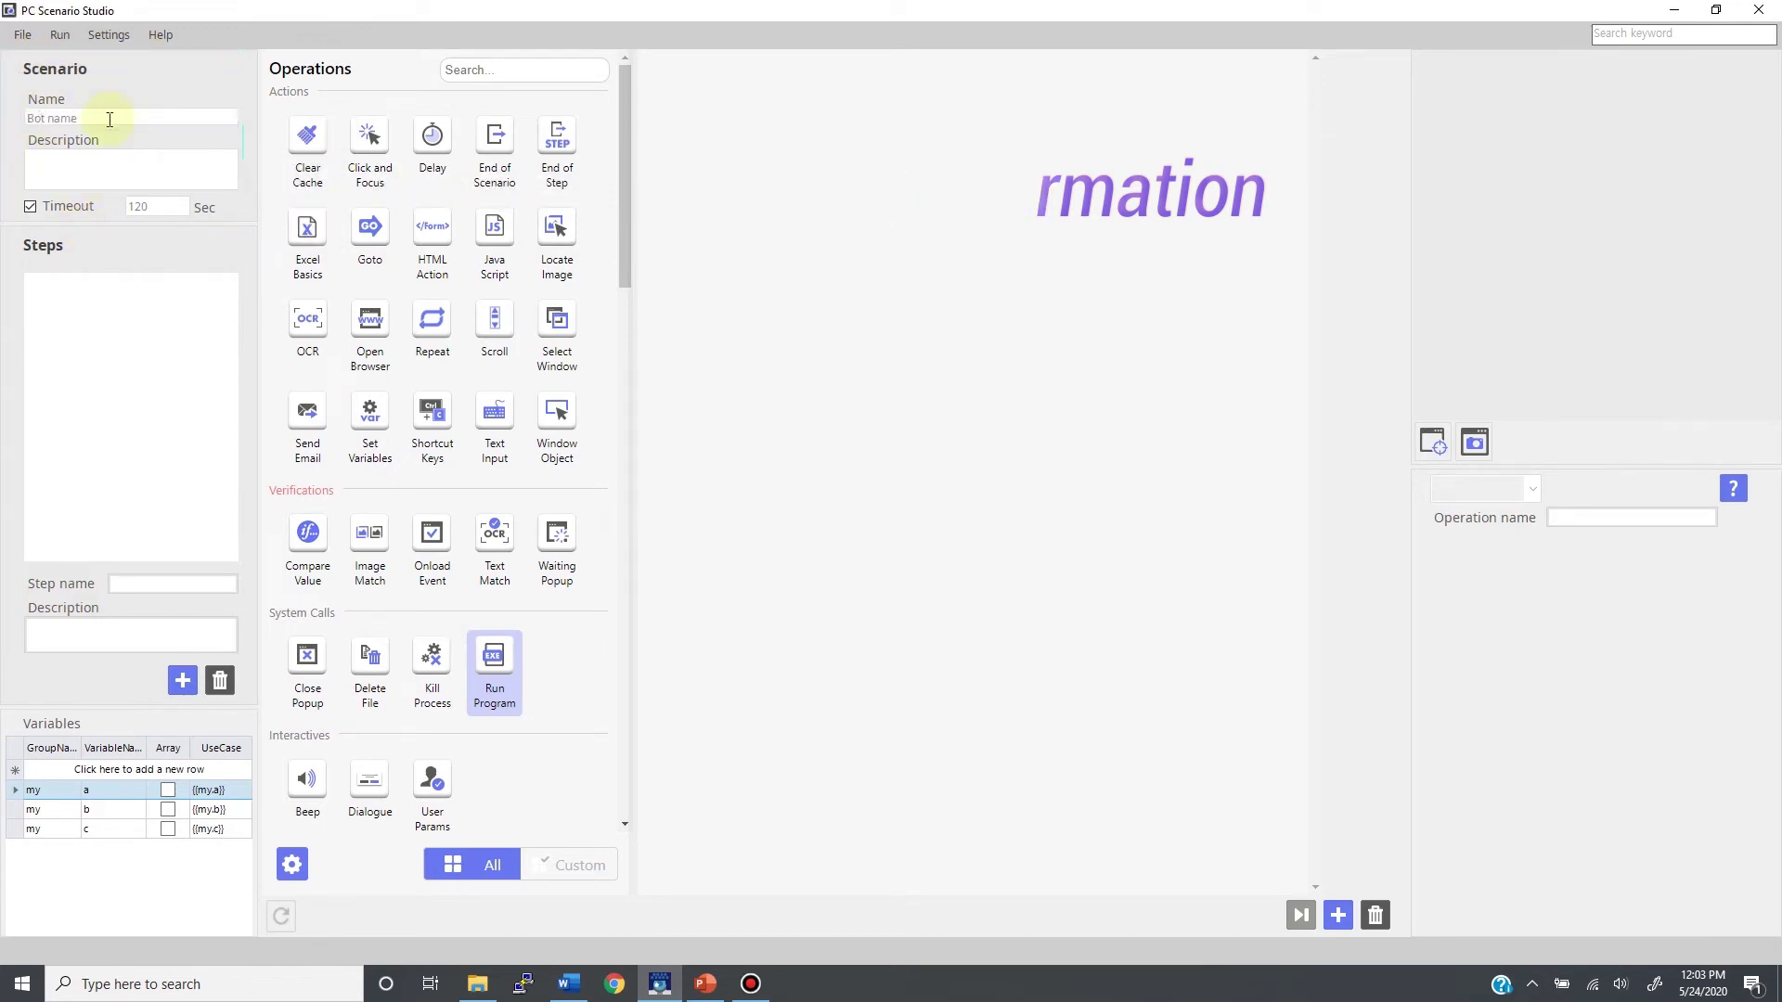
click(99, 156)
text(hw)
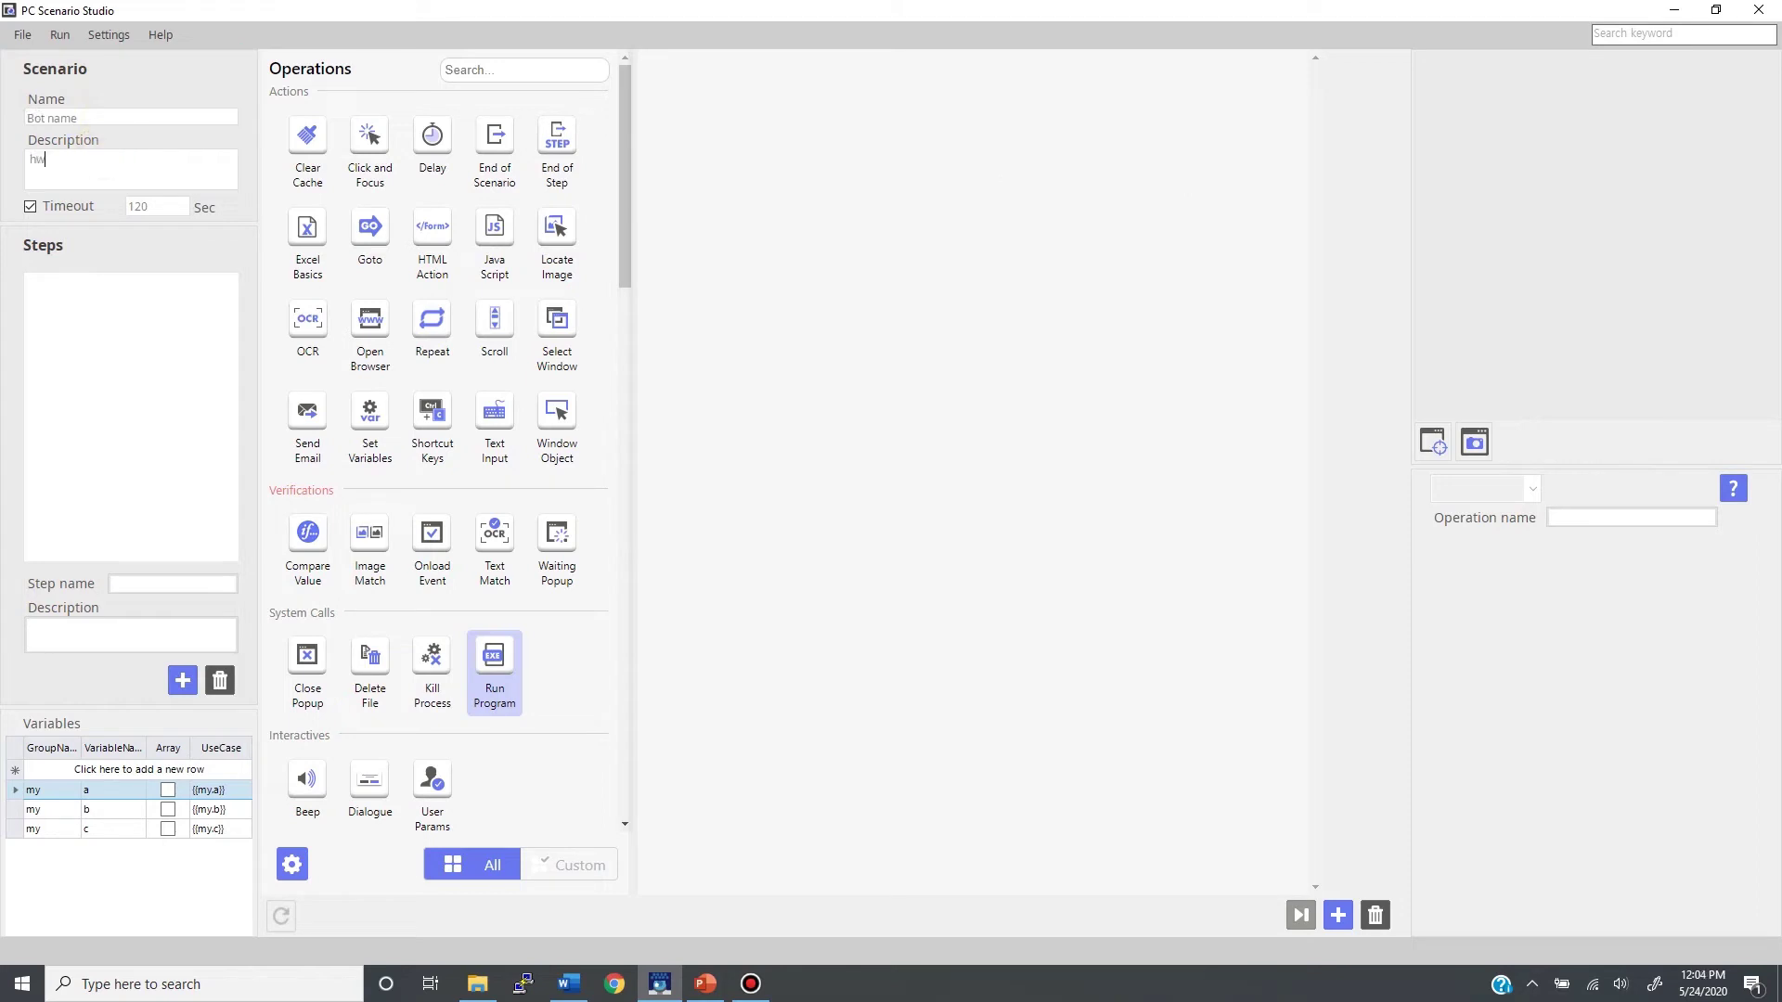
text(hat it does...)
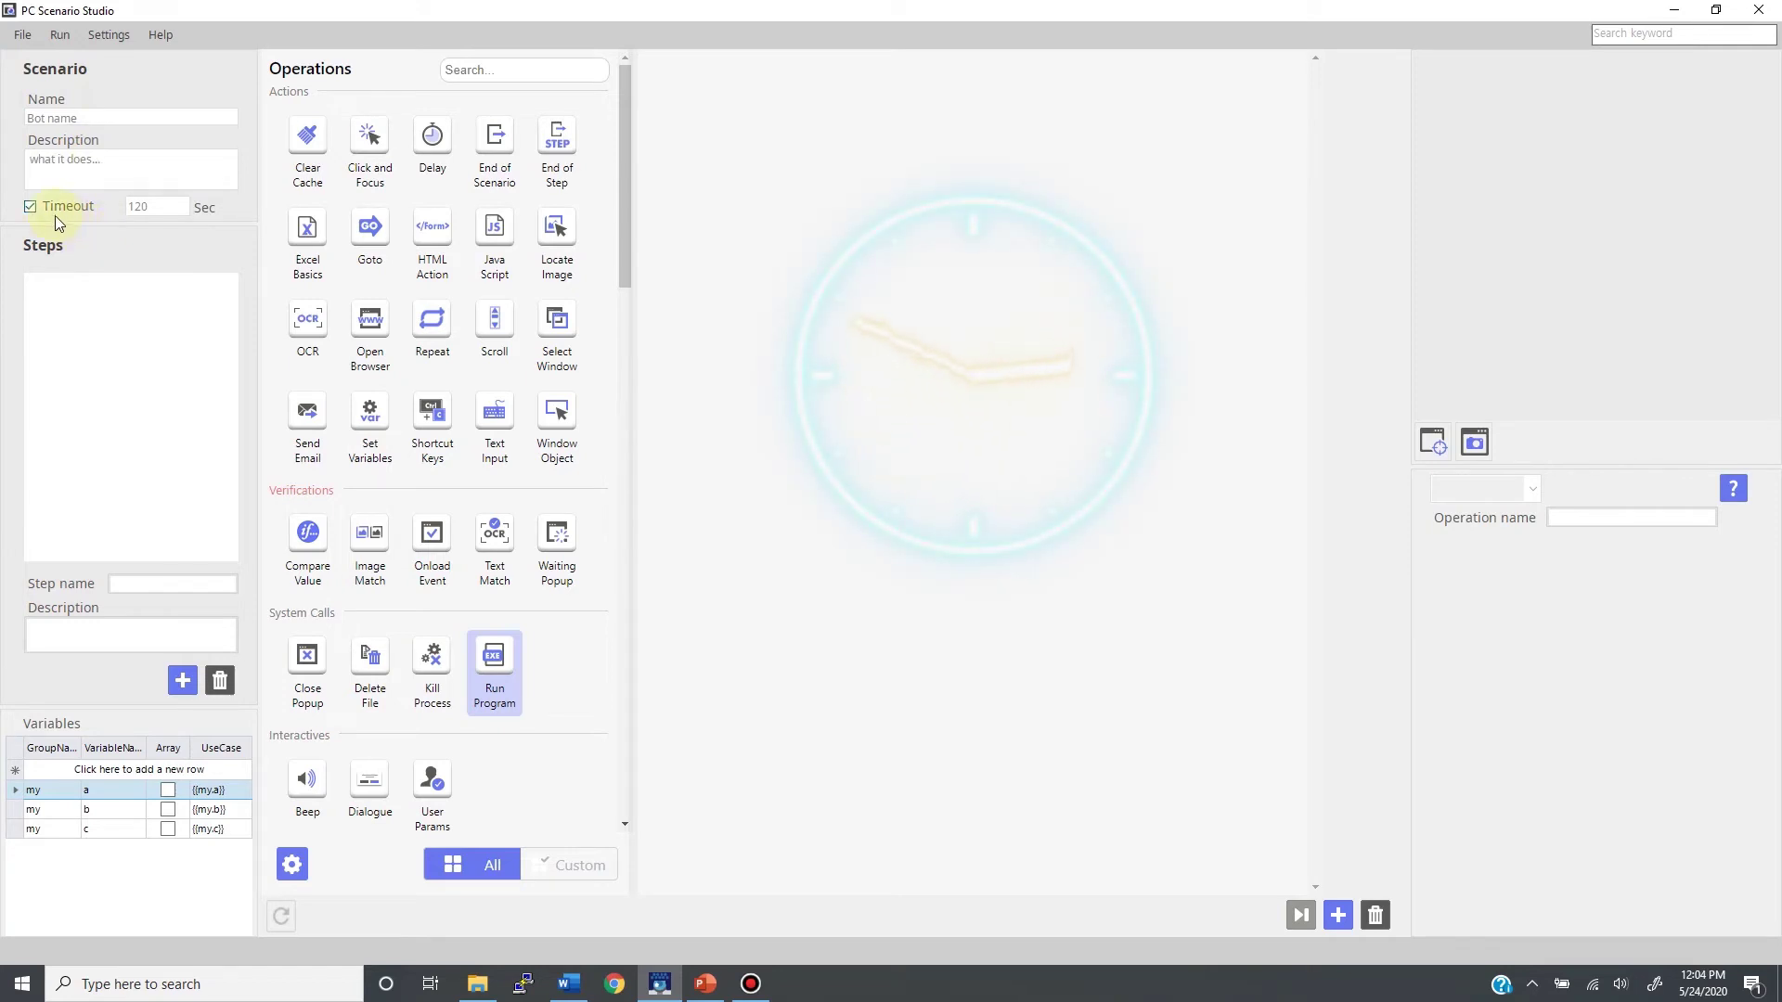
Set the scenario timeout to 36000 seconds.
click(149, 206)
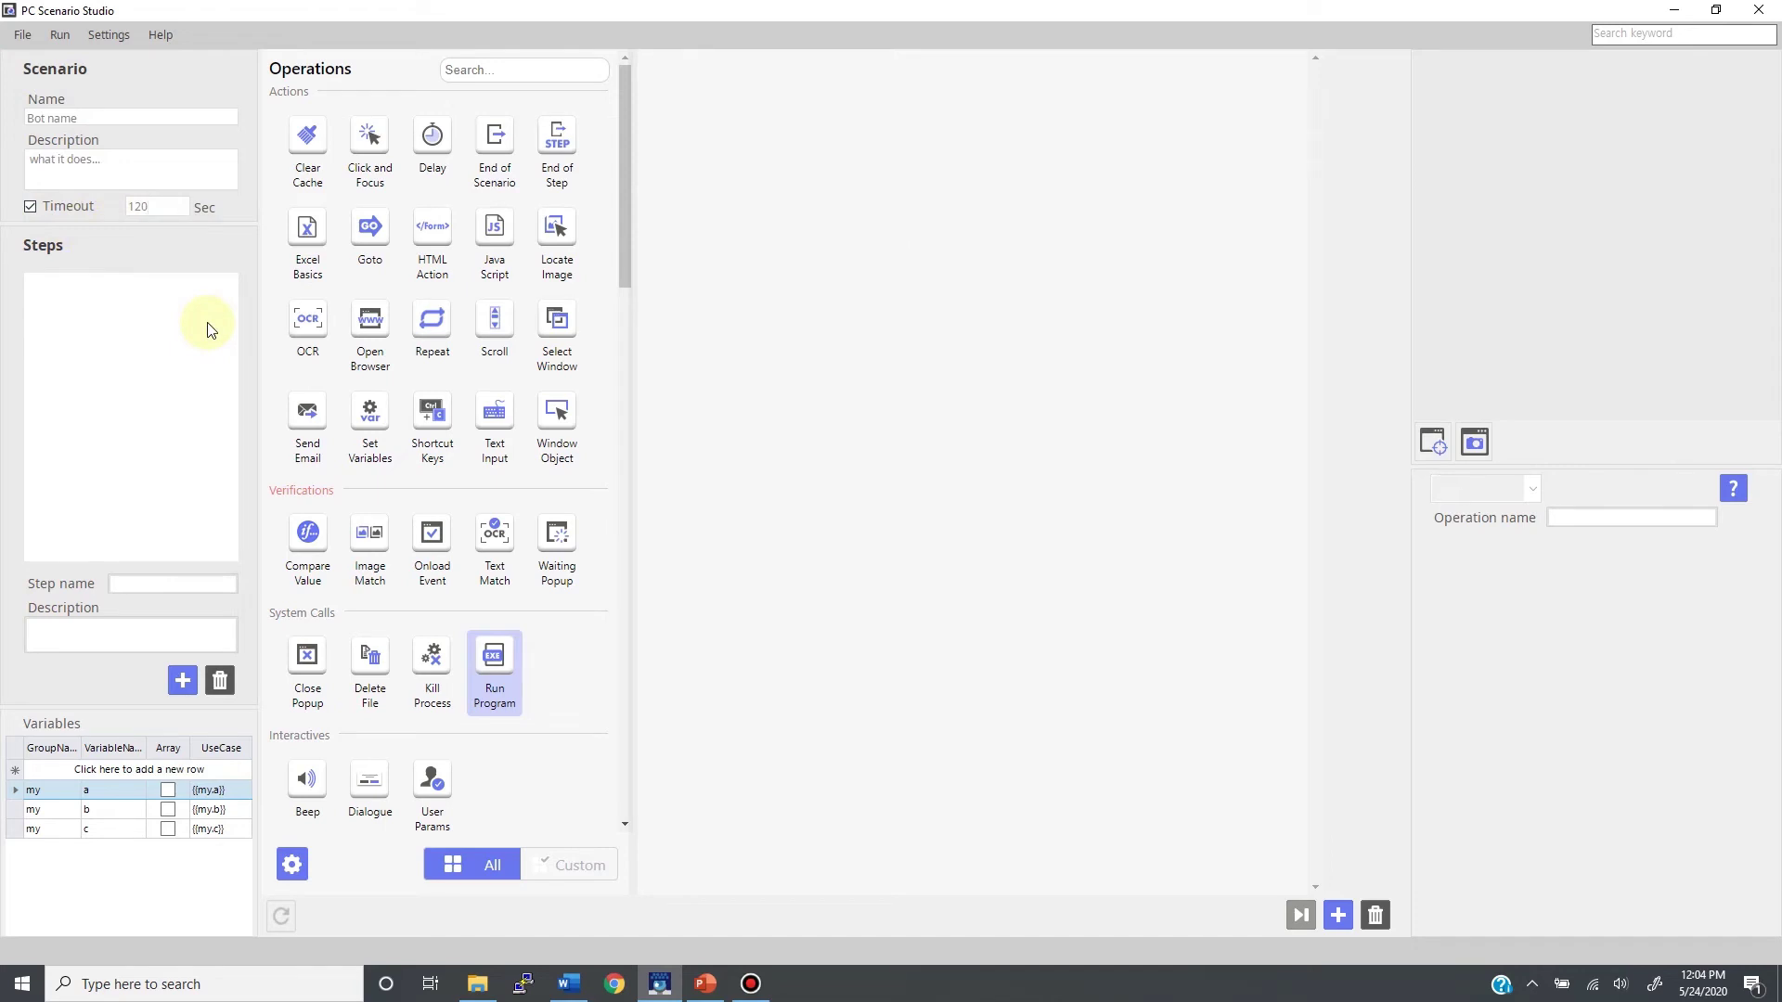
key(BackSpace)
key(BackSpace)
key(BackSpace)
text(36000)
Set the scenario timeout value to 15 seconds and disable the timeout.
key(BackSpace)
key(BackSpace)
key(BackSpace)
key(BackSpace)
key(BackSpace)
text(15)
click(31, 206)
Add four new steps to the scenario, keeping their default names.
click(183, 682)
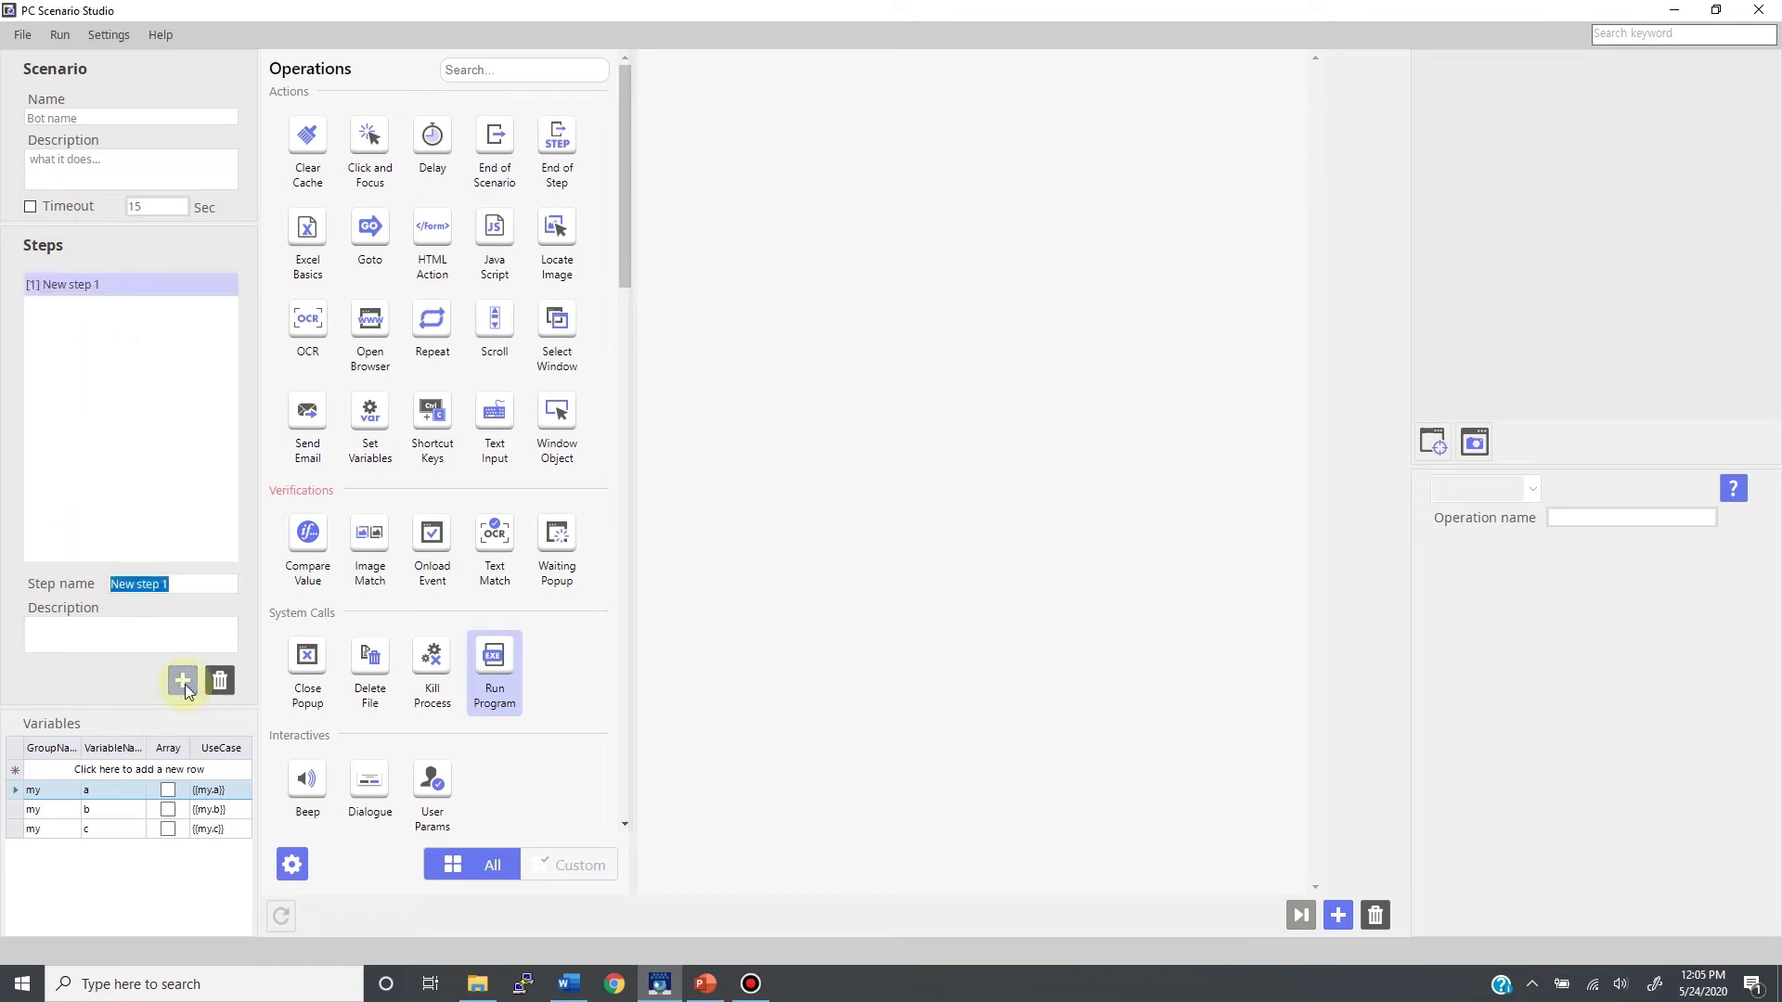
click(182, 682)
click(183, 682)
click(183, 682)
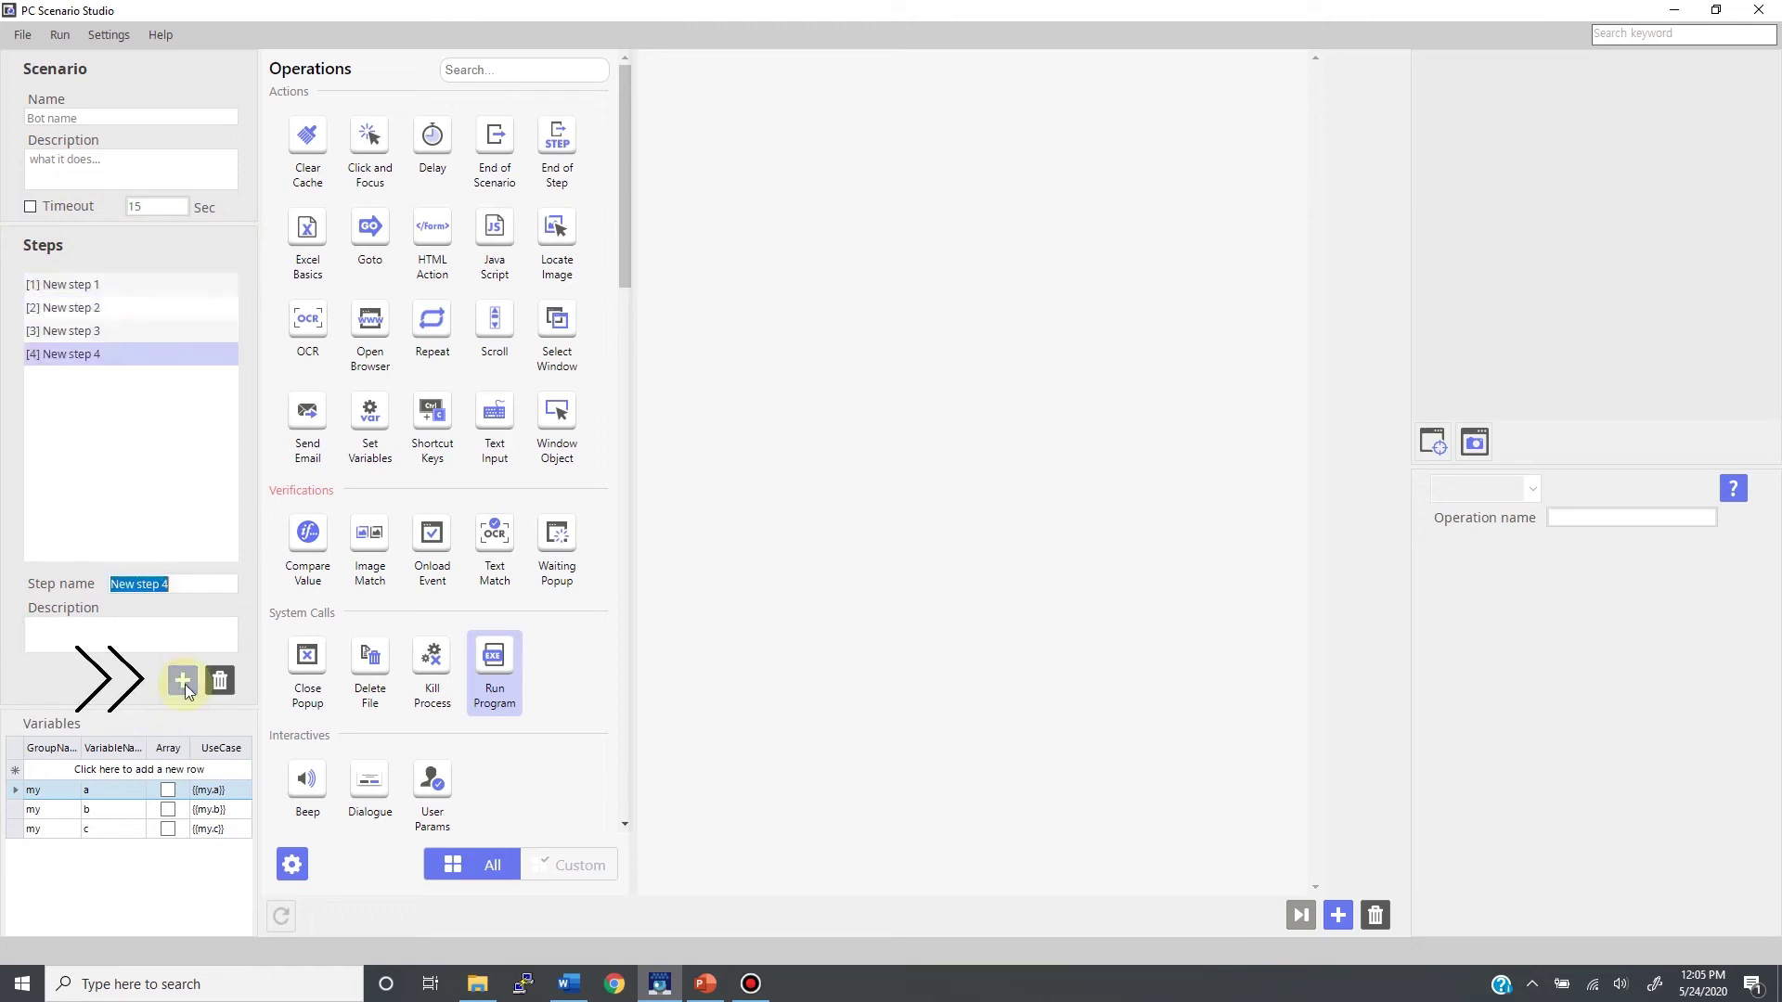
Delete all four new steps from the scenario one by one, starting from the last.
click(220, 681)
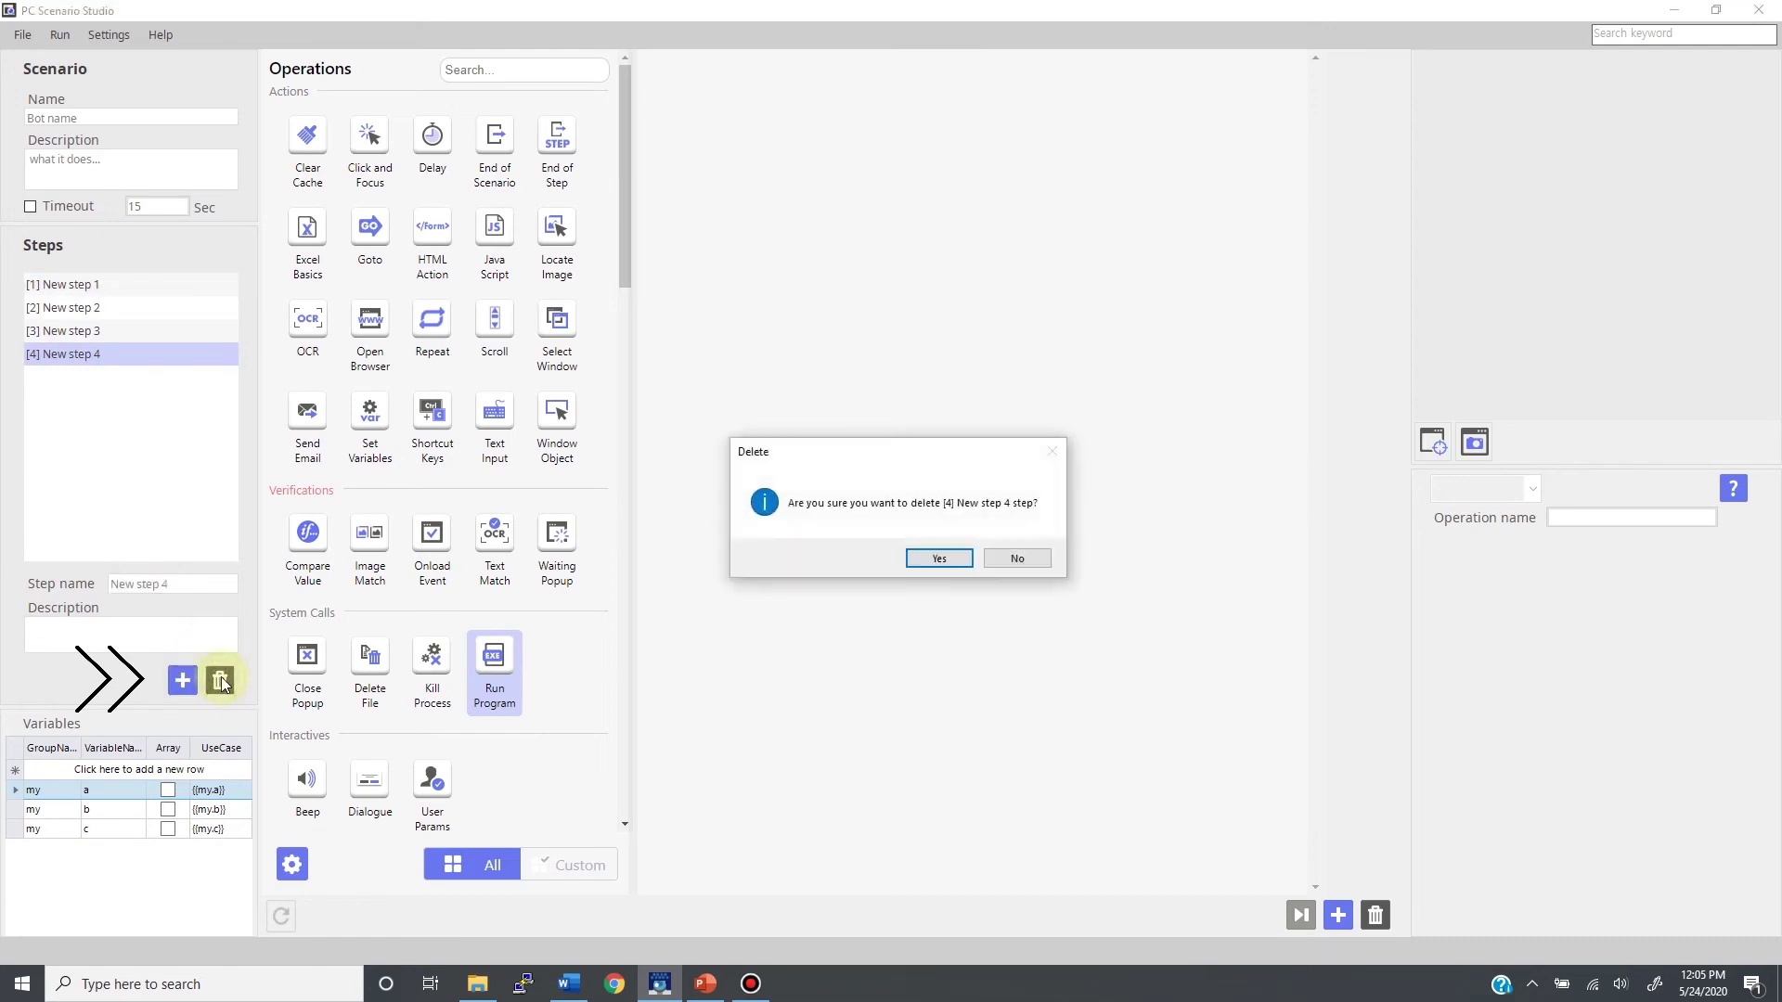
click(906, 559)
click(139, 331)
click(220, 680)
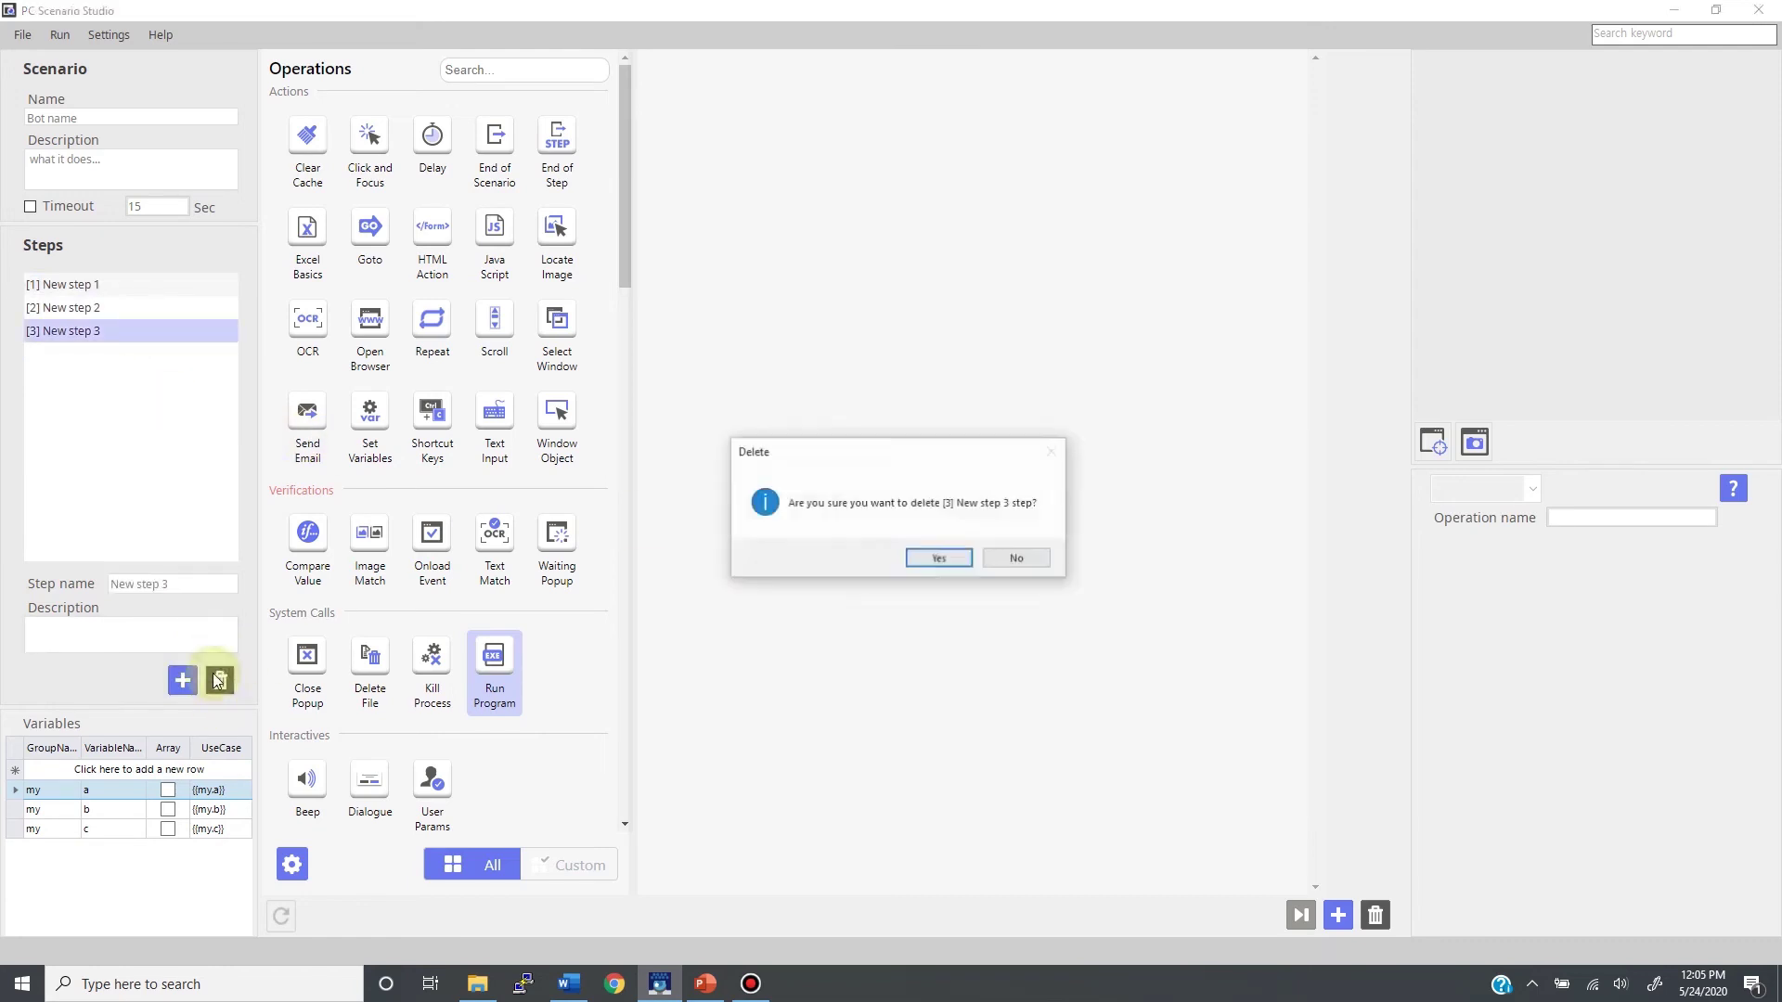
click(937, 555)
click(113, 309)
click(220, 680)
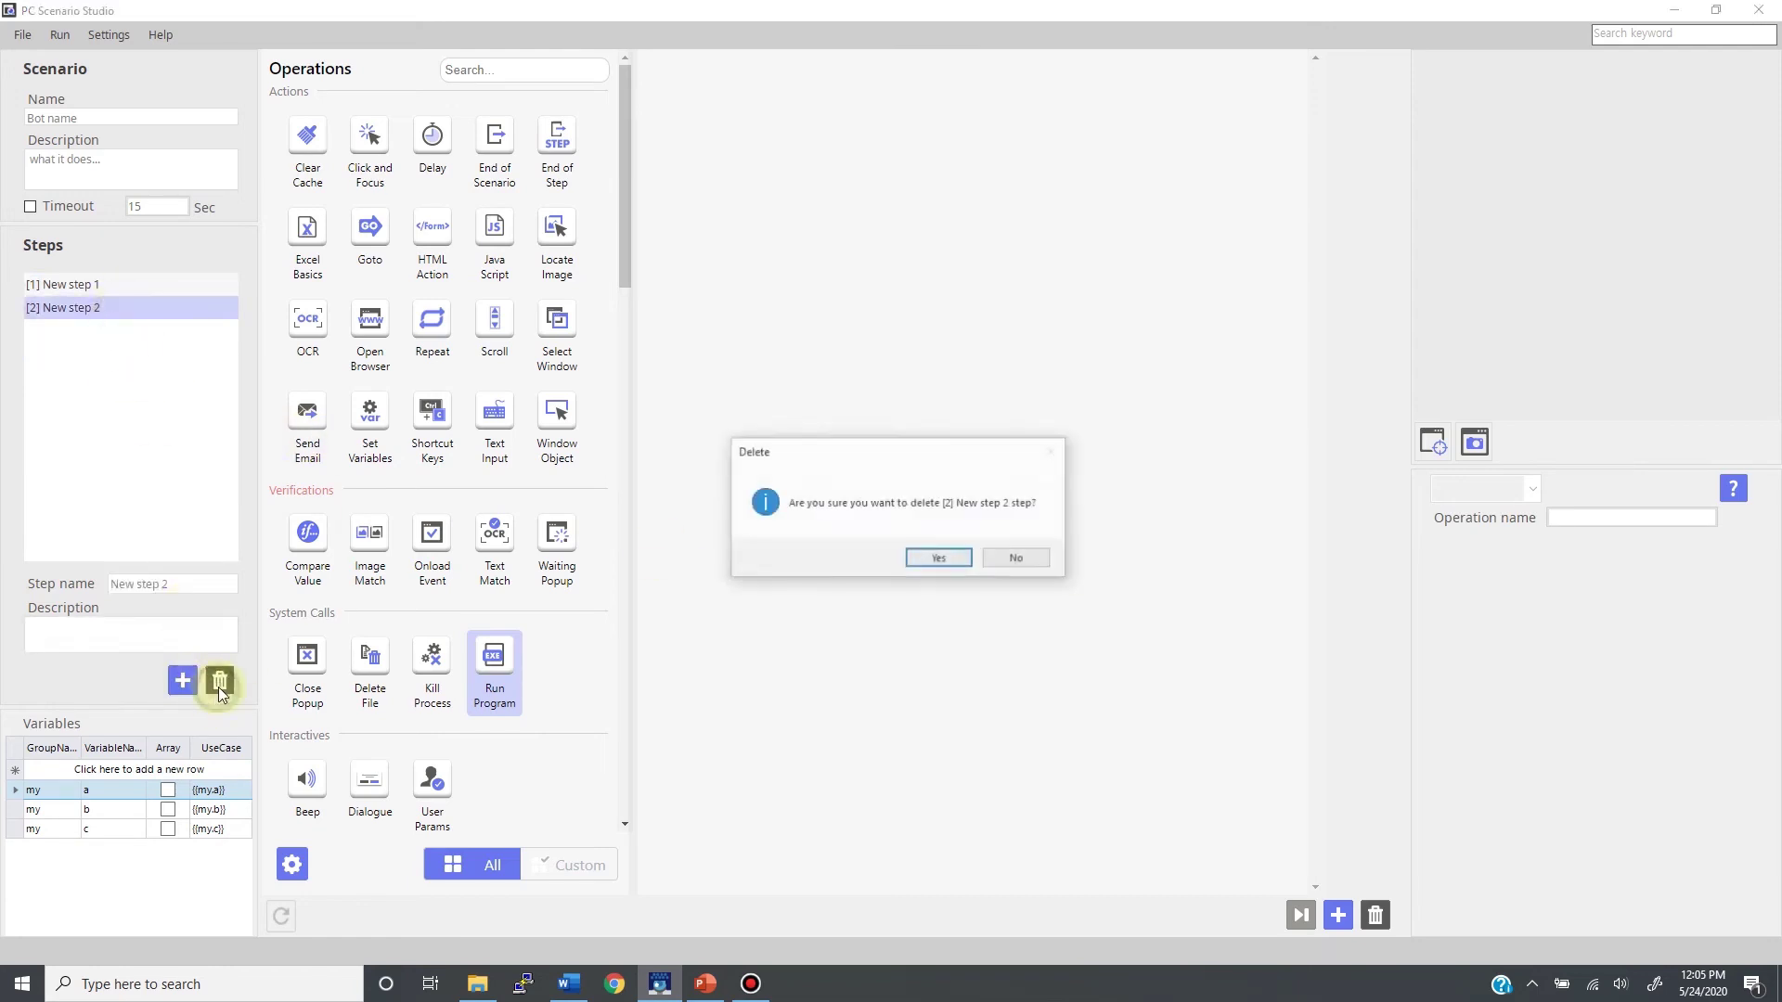
click(930, 562)
click(156, 286)
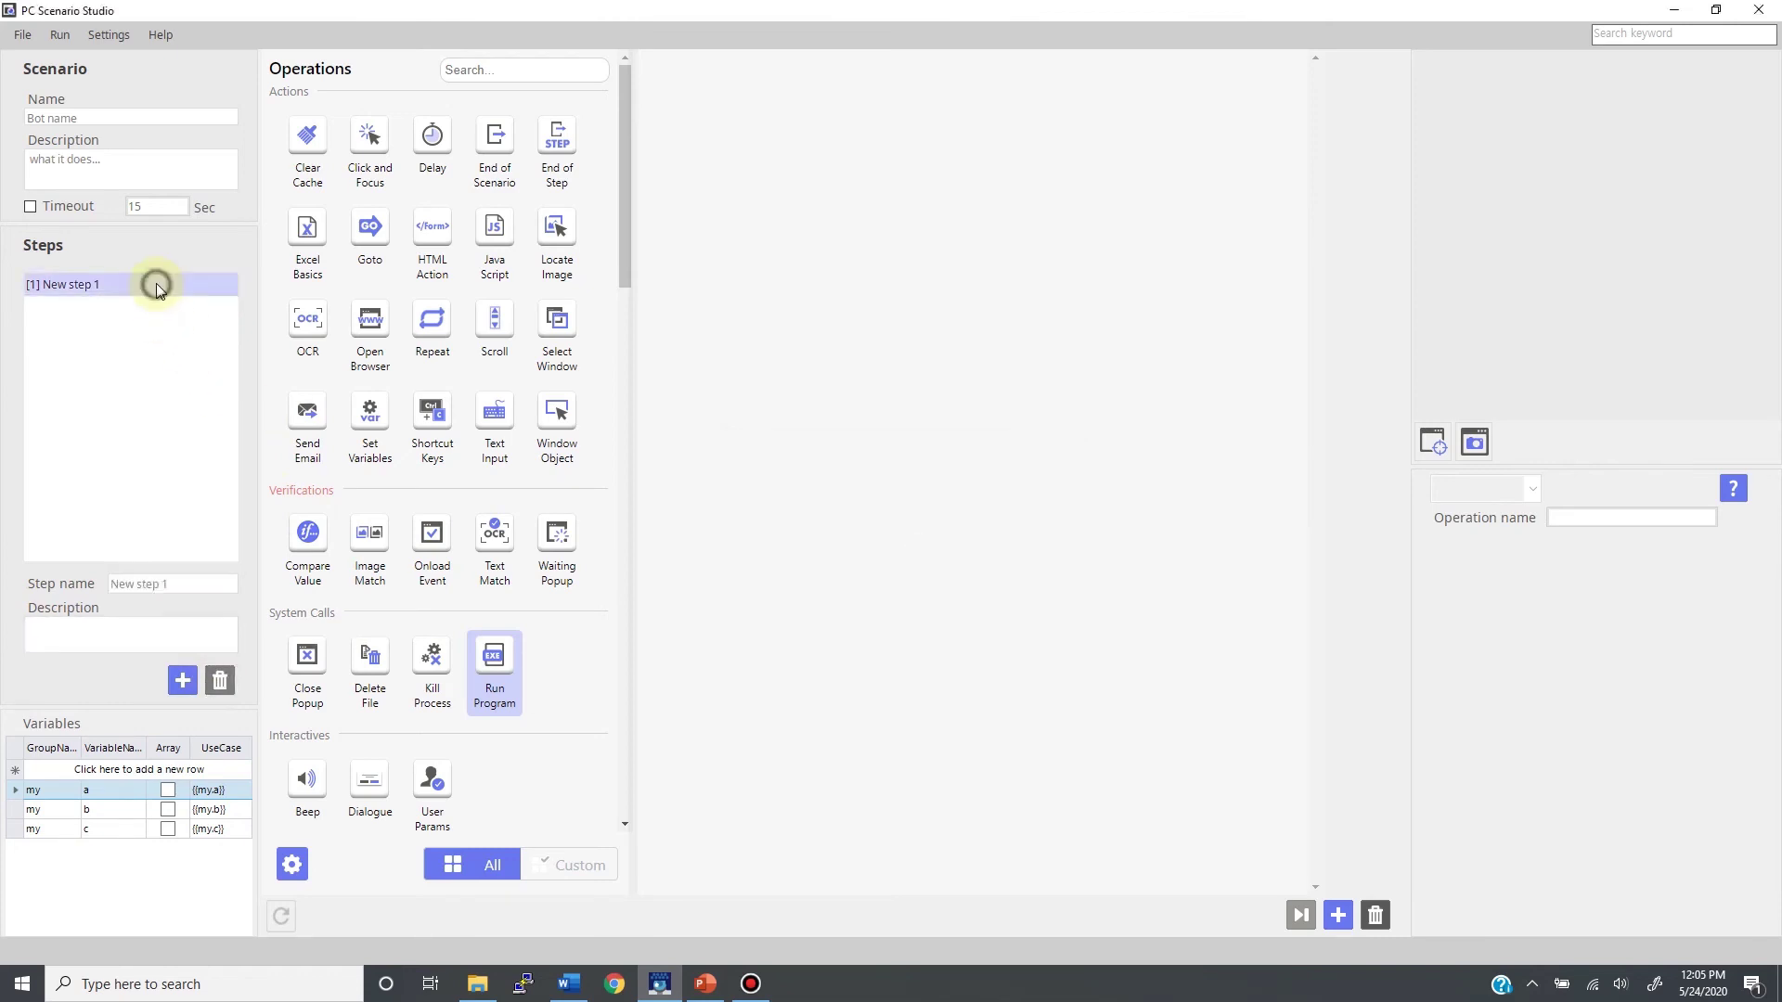
click(227, 682)
click(949, 551)
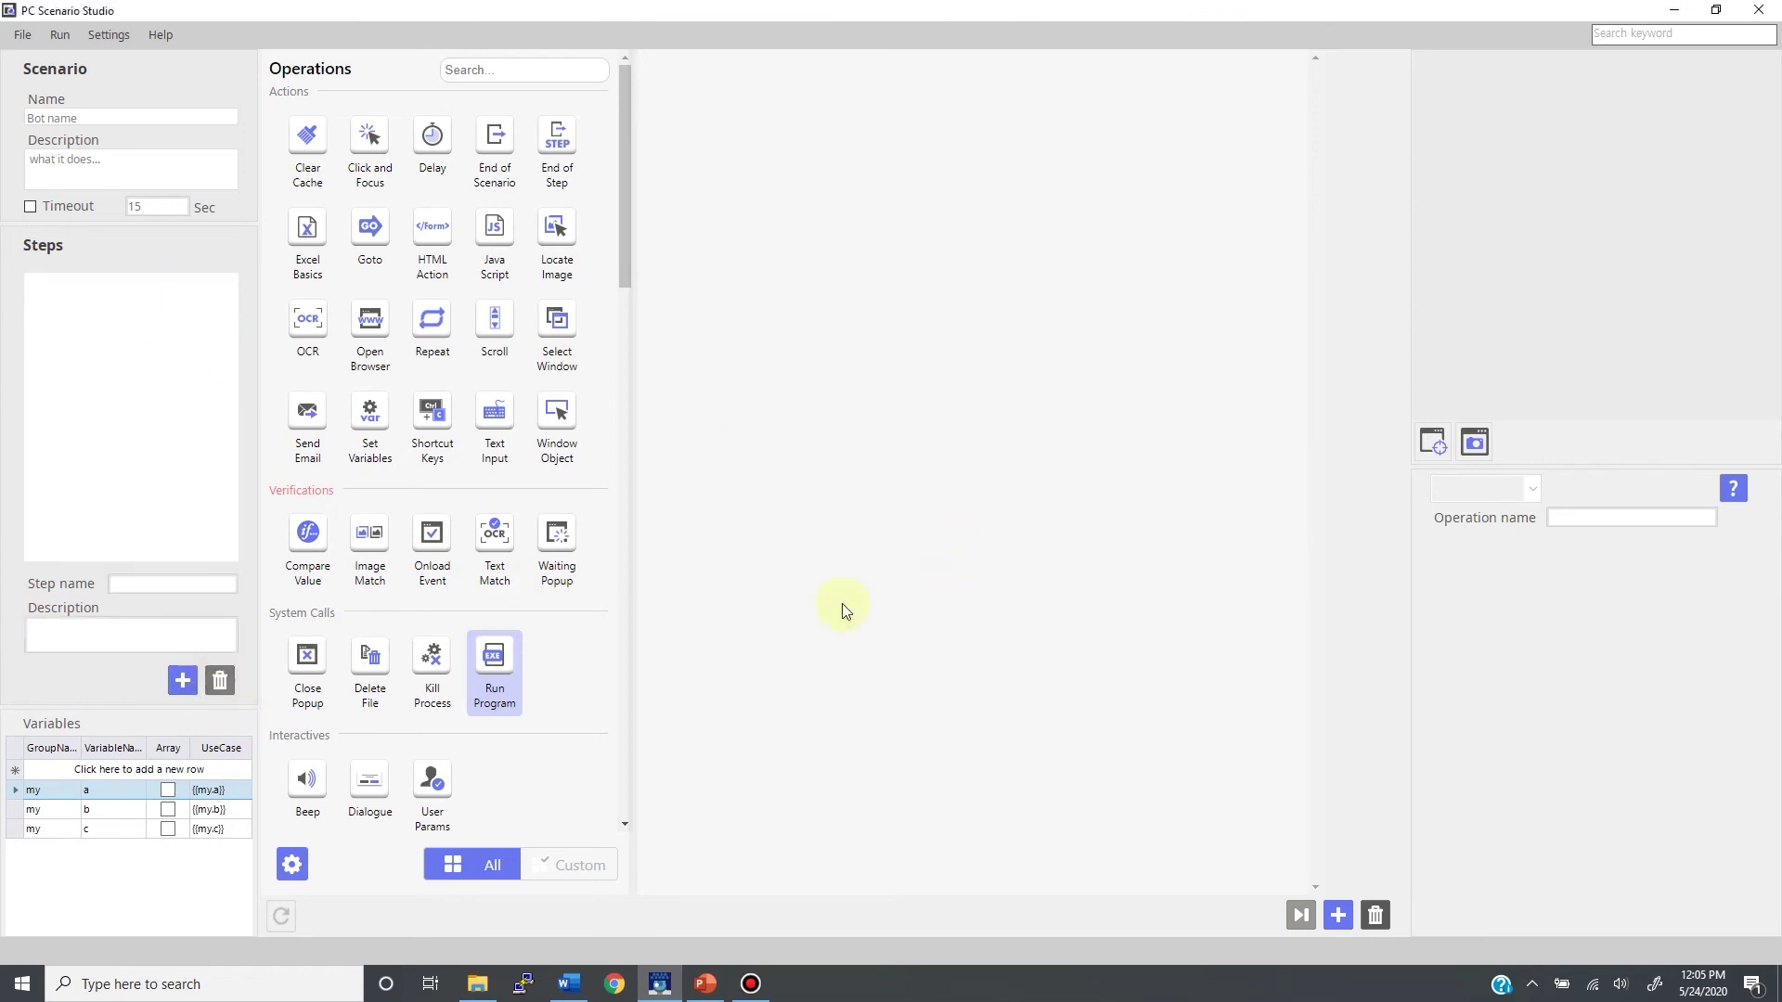
Add a Run Program operation to the empty scenario and set its file path to "excel".
drag(489, 654, 996, 422)
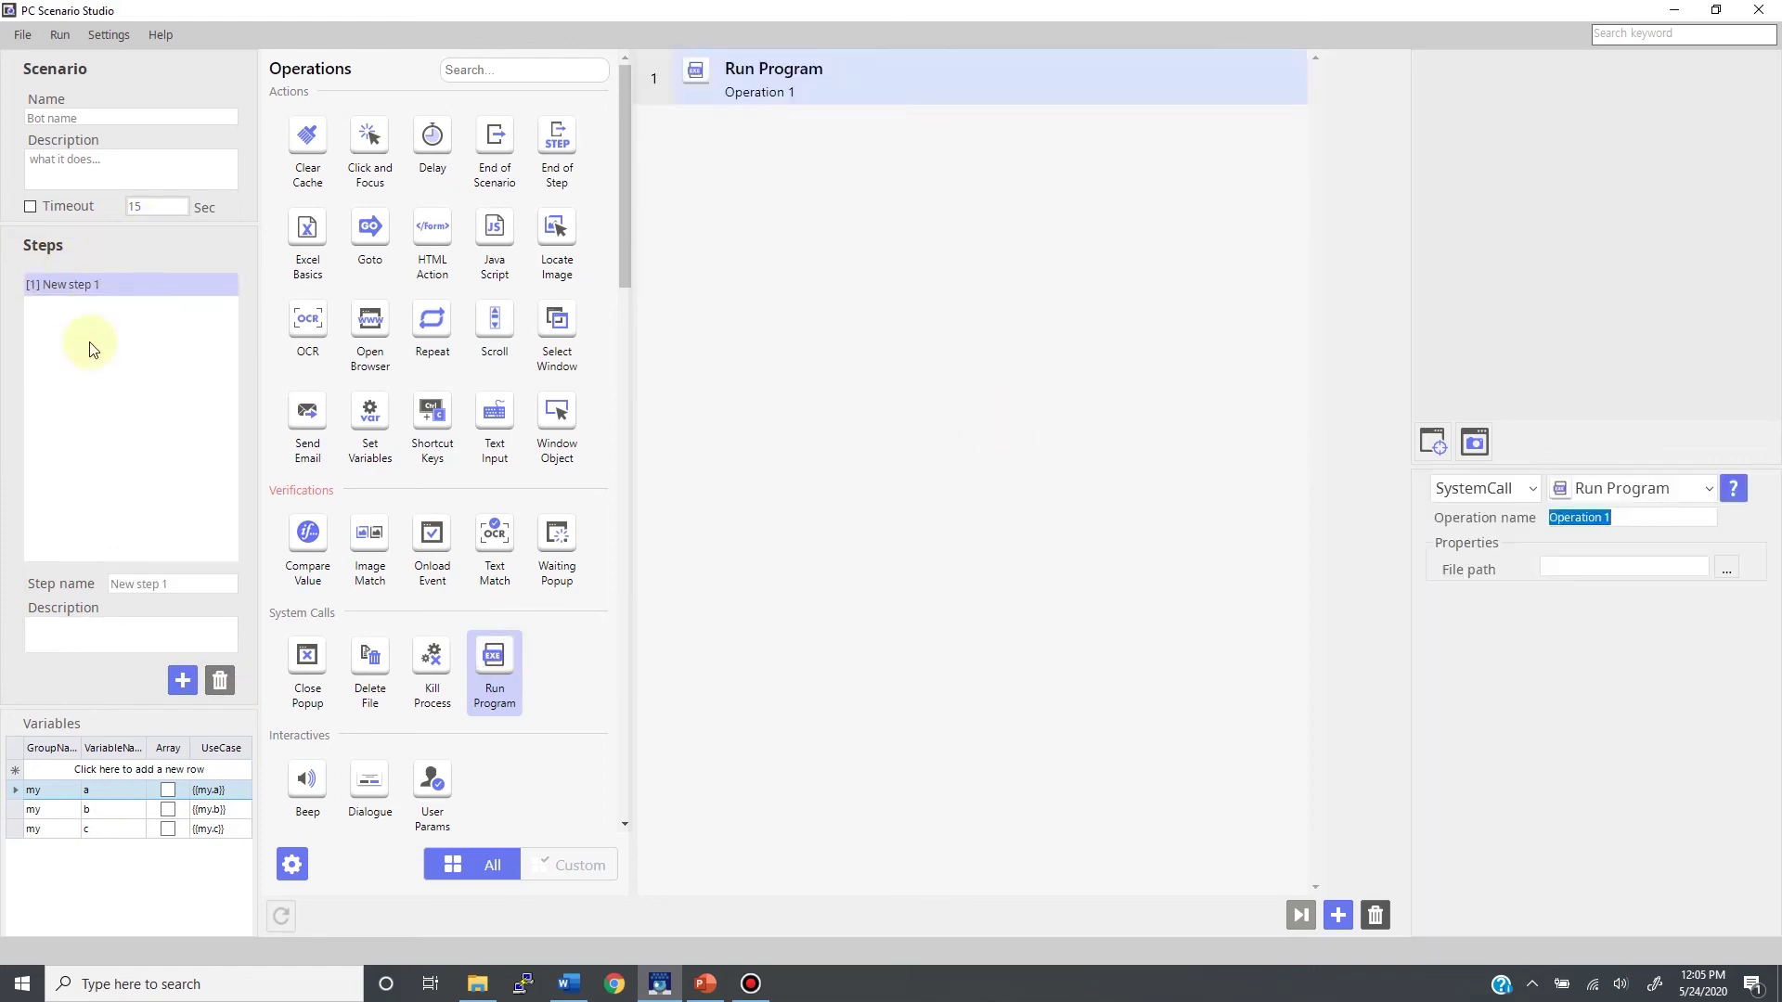
click(1561, 564)
text(excel)
Rename the step containing the Run Program operation "start excel" and describe it as "what it does...".
click(189, 584)
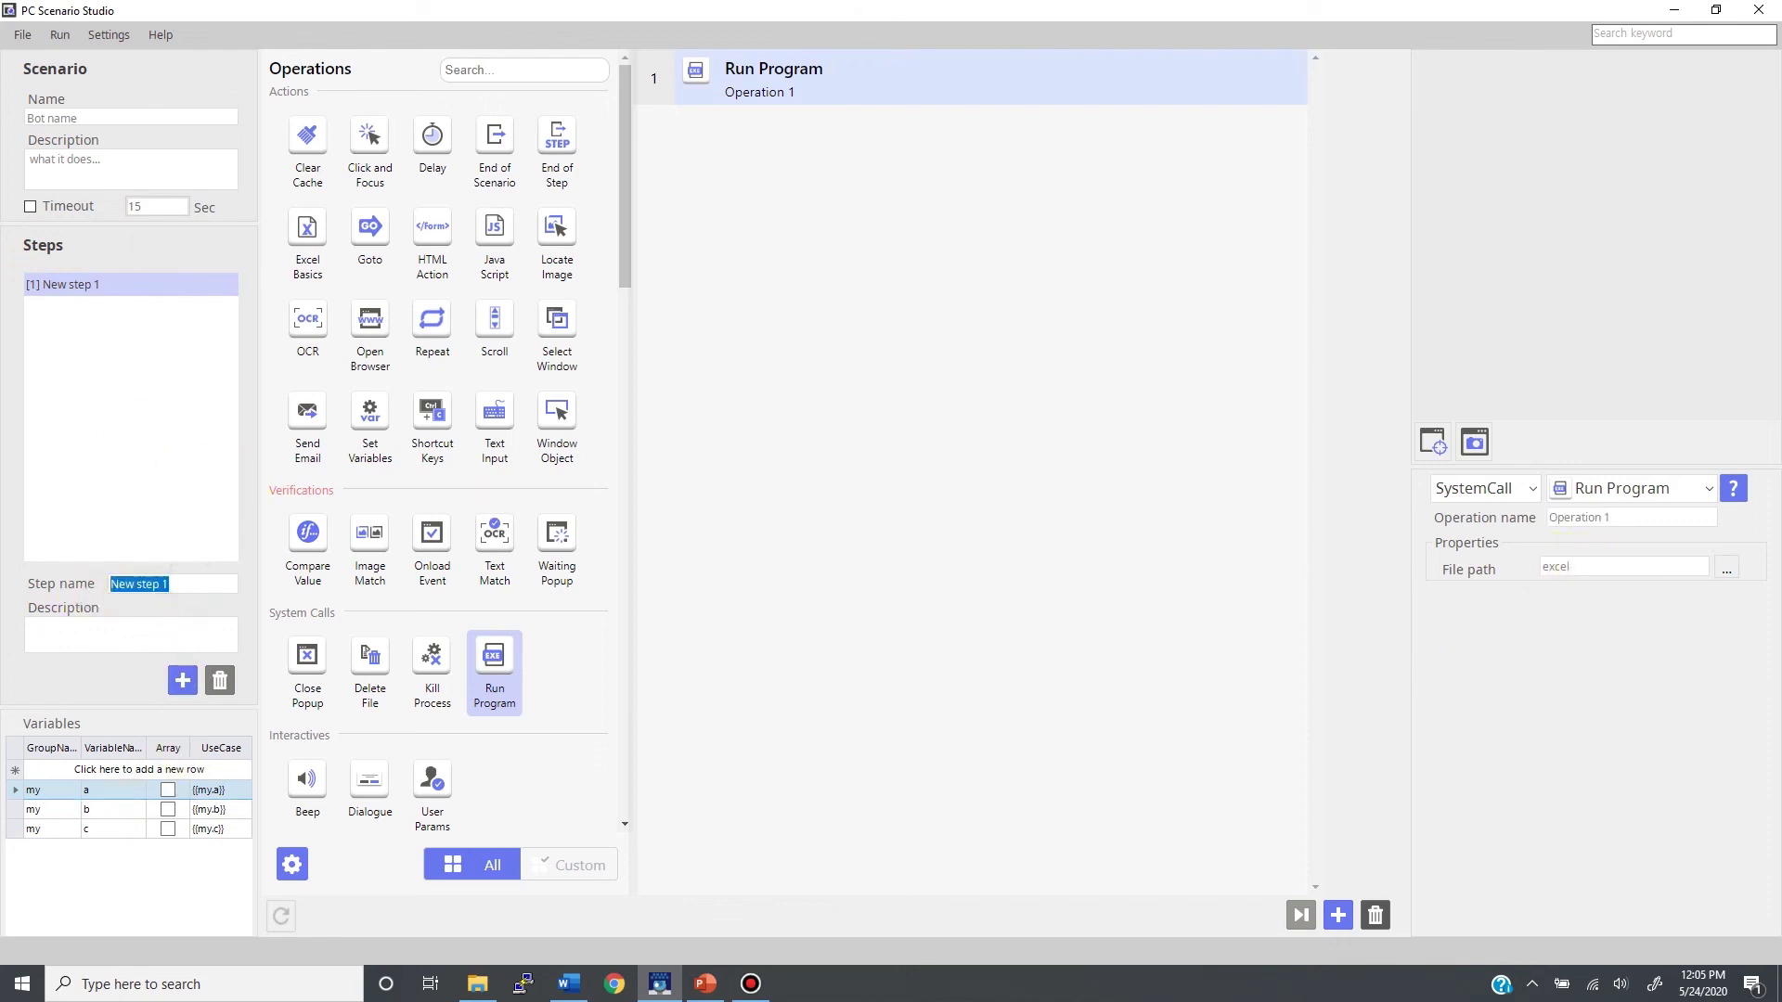
text(start excel)
click(62, 637)
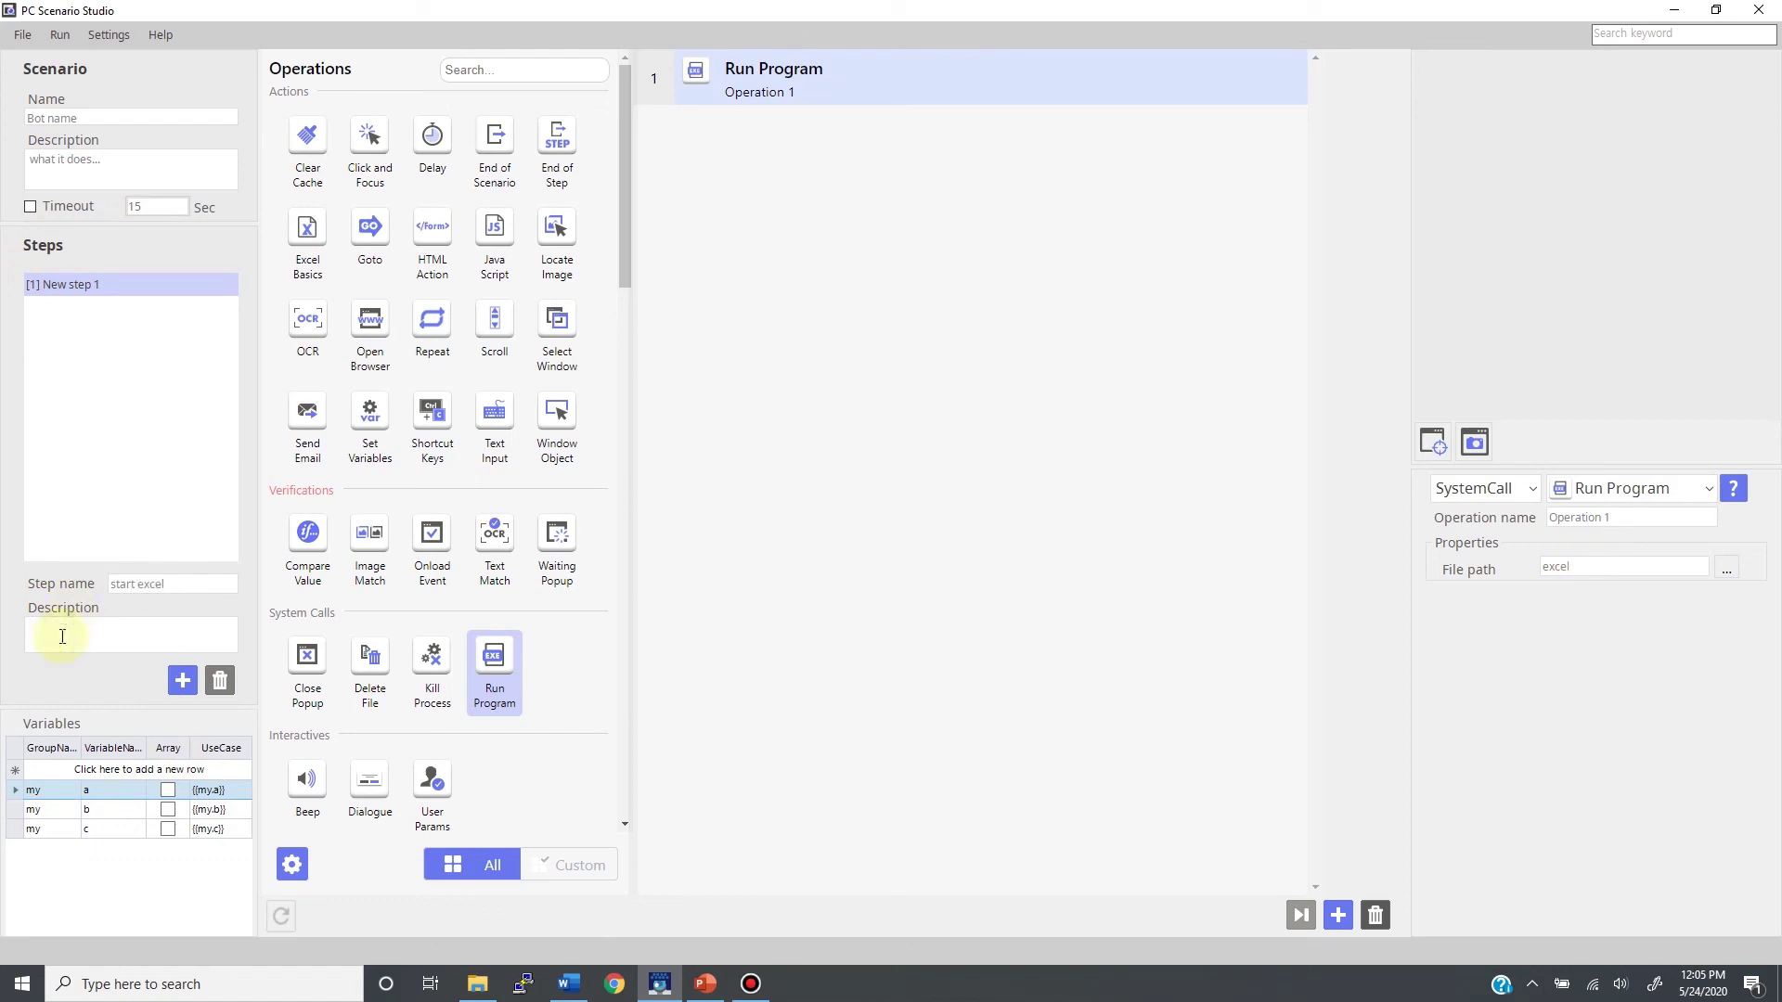
text(what it does...)
click(79, 351)
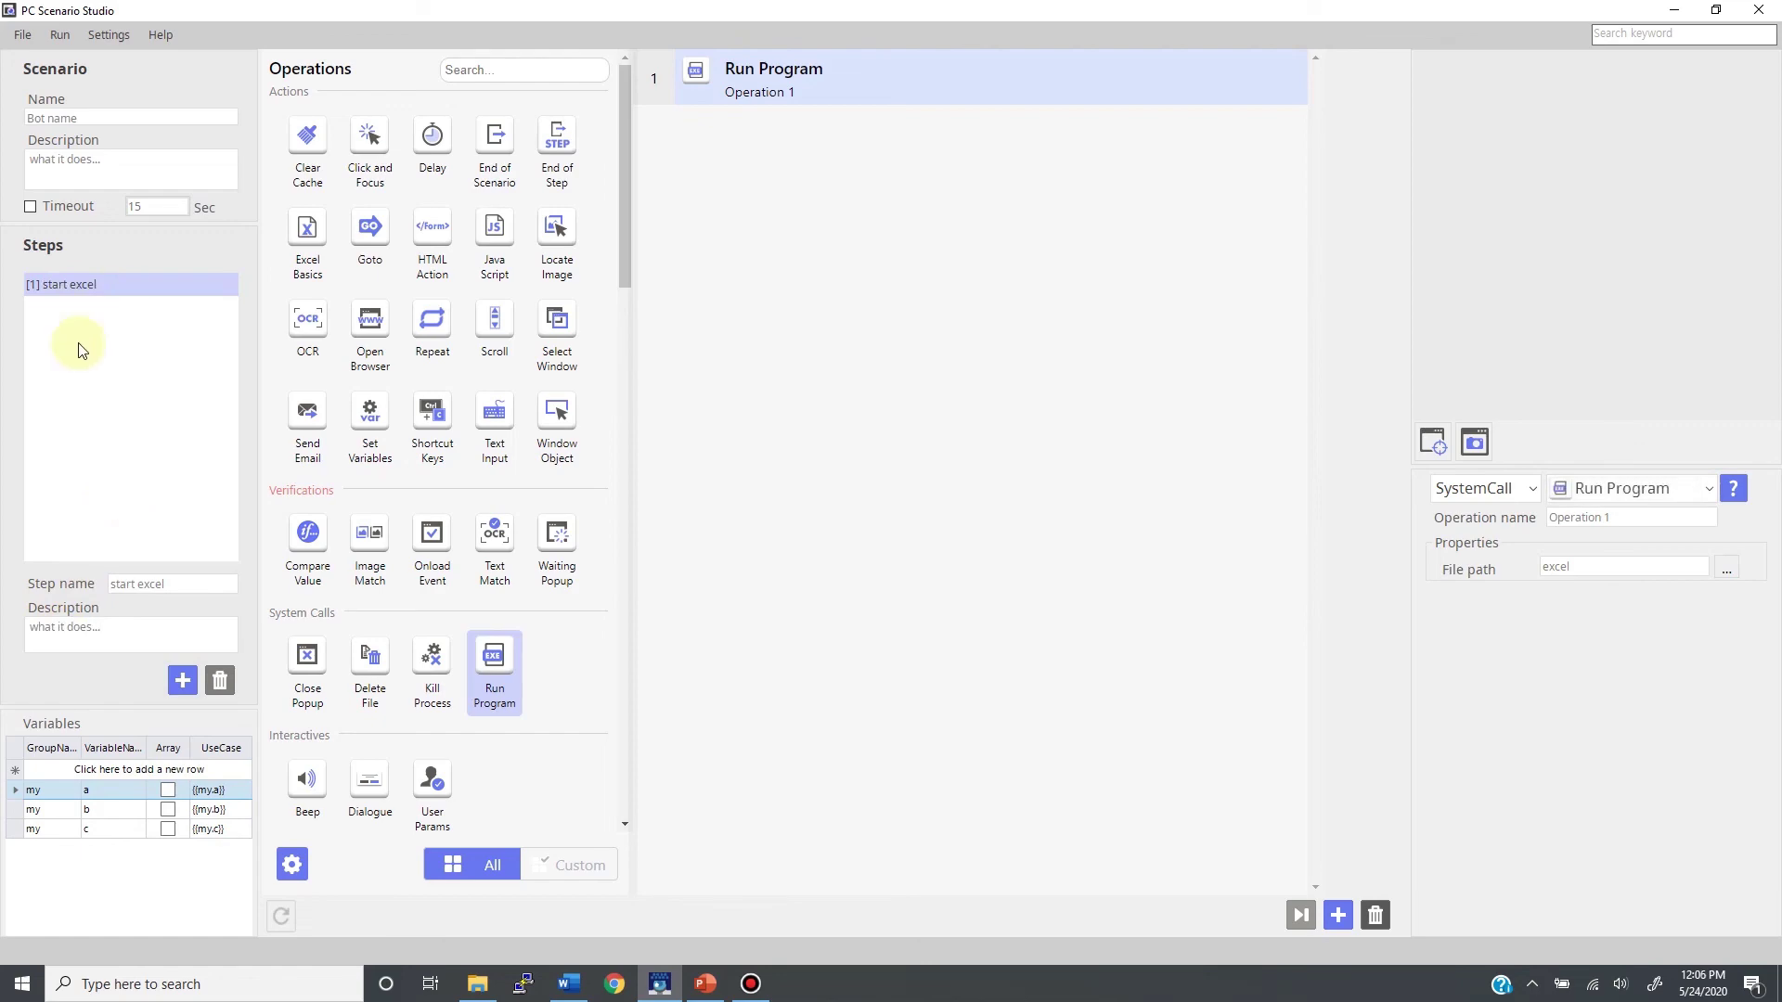